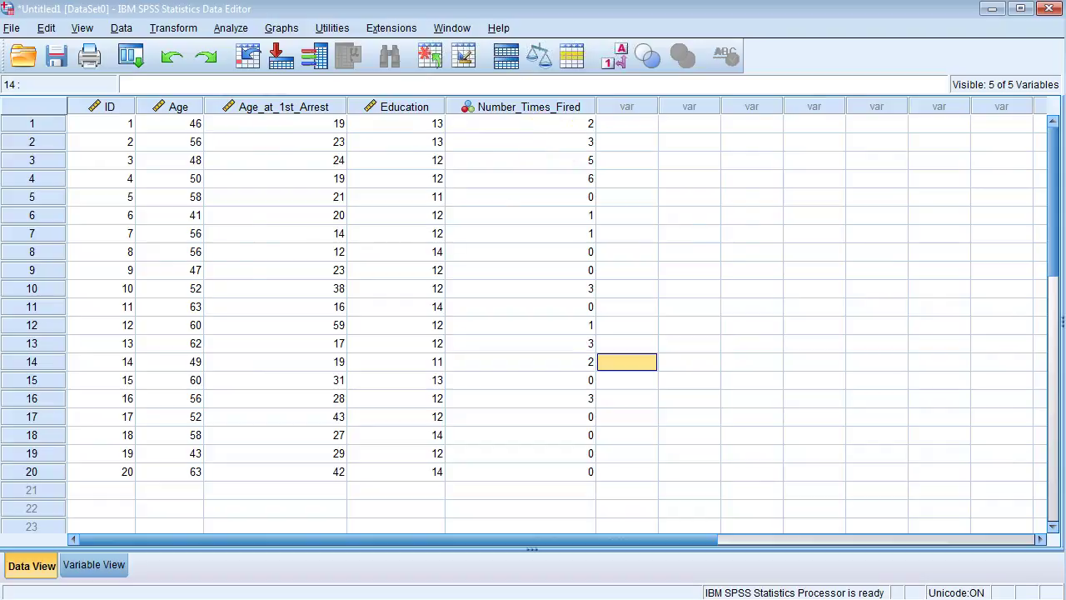
- Try to rename the Age_at_1st_Arrest variable in Variable View, and return to the data
left_click(271, 109)
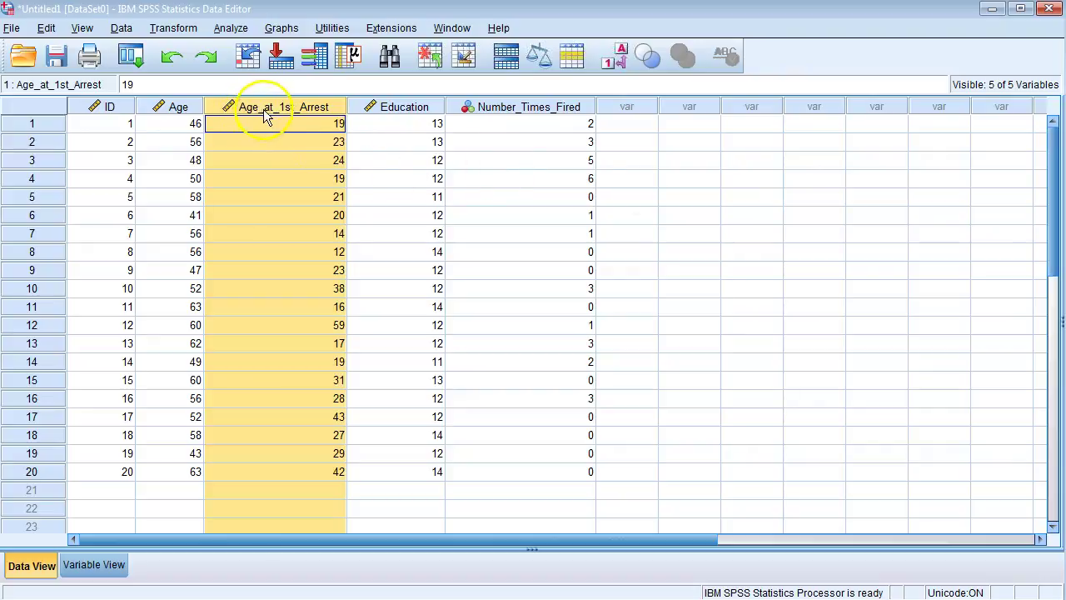
left_click(81, 565)
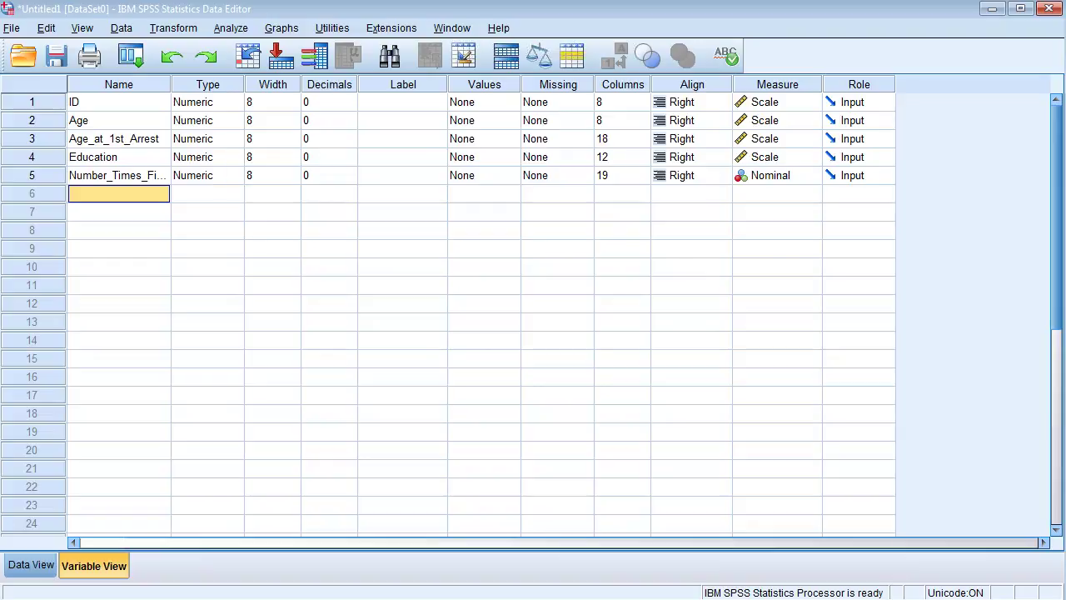
left_click(107, 140)
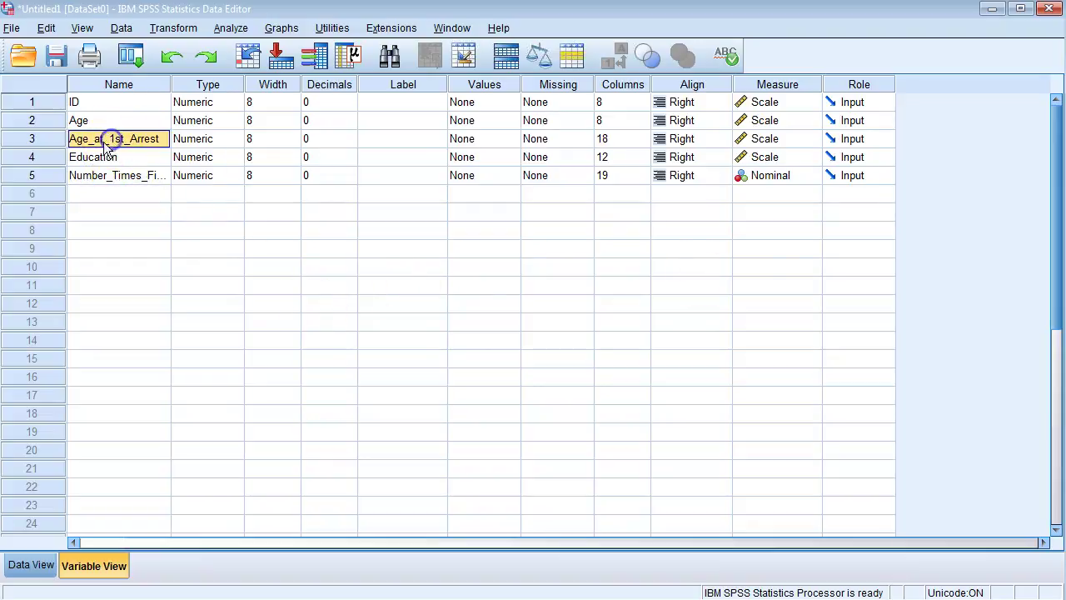
double_click(105, 138)
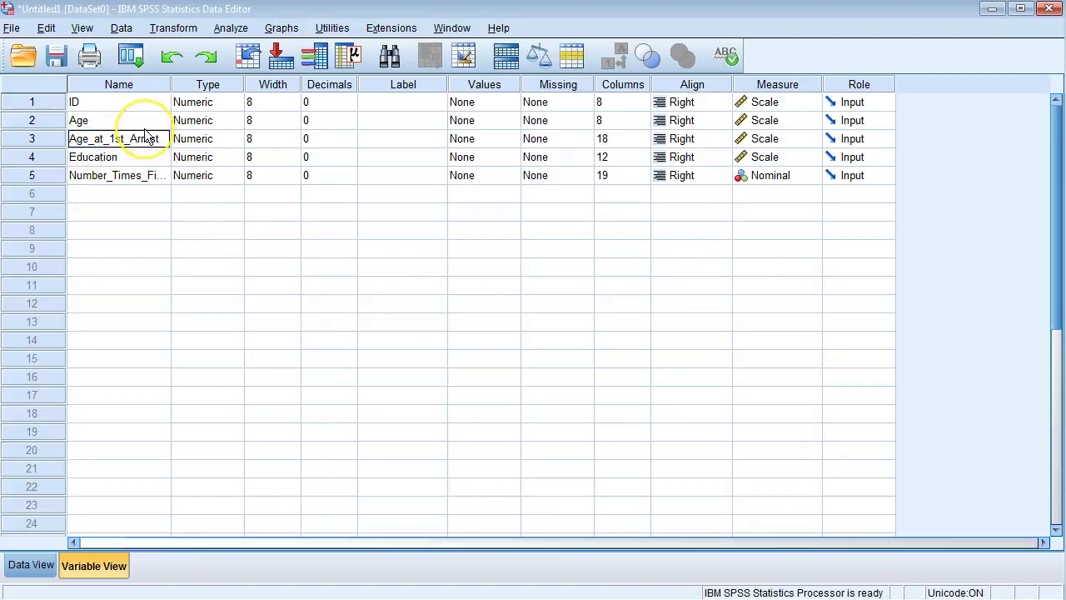
key("BackSpace")
key("Return")
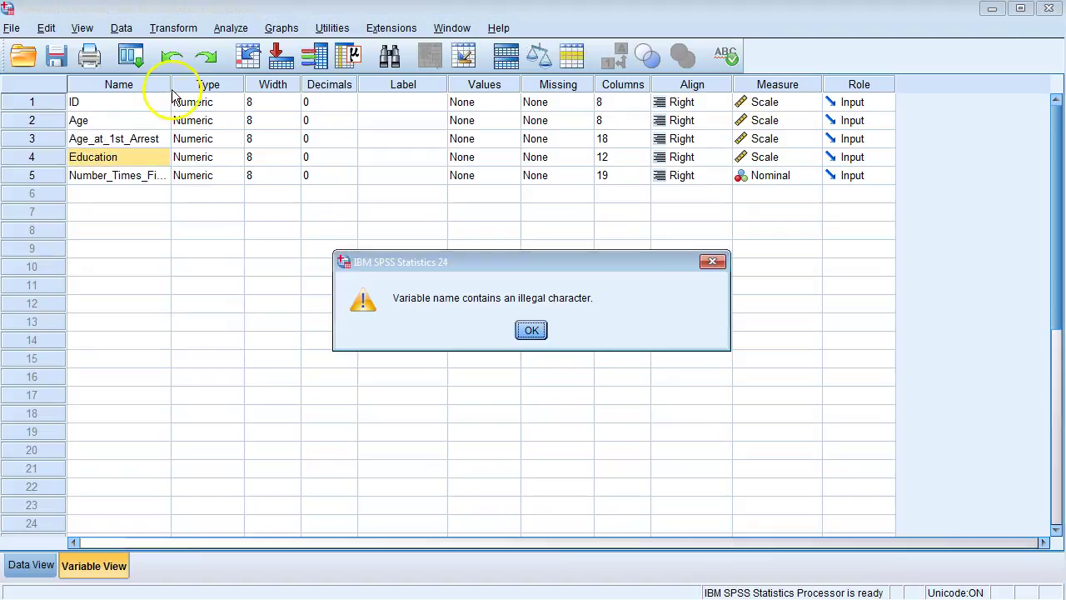
left_click(531, 330)
left_click(532, 330)
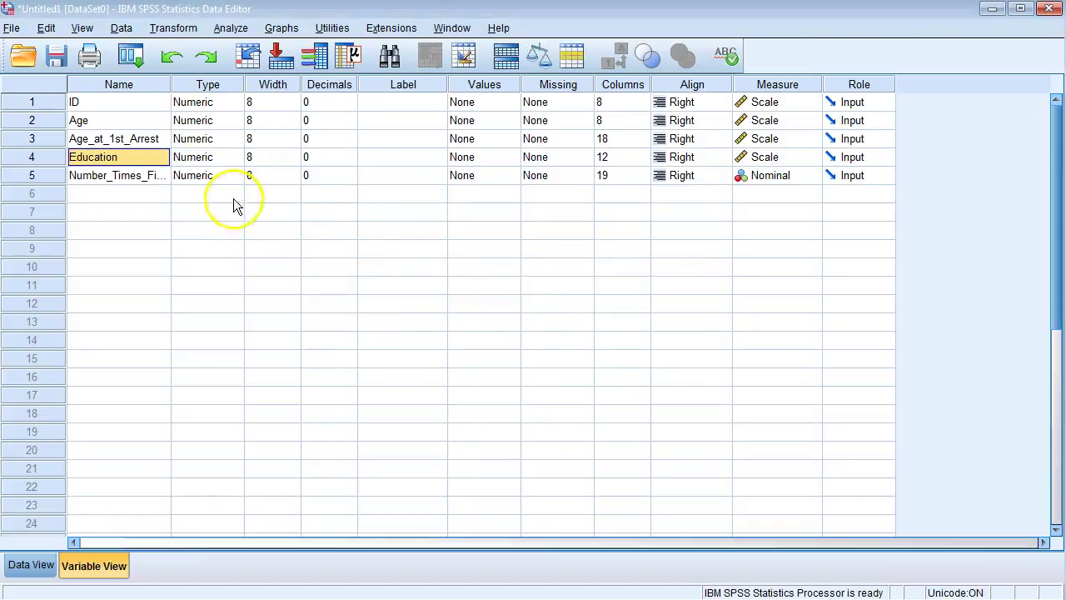
left_click(25, 564)
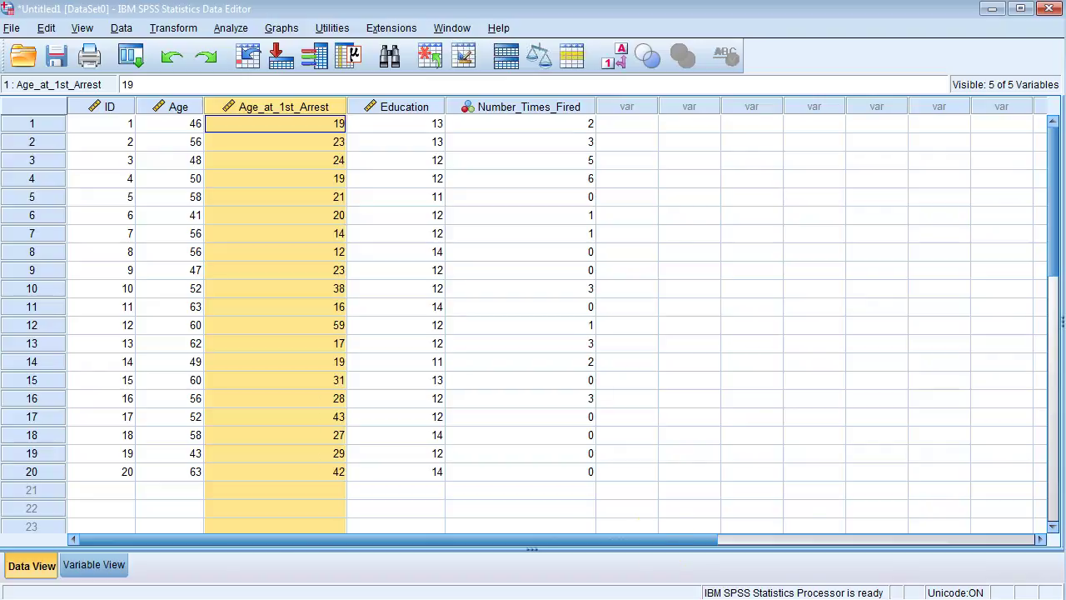
- Examine the first five cases across all variables and check each variable's measurement level in the variable definitions
left_click(412, 289)
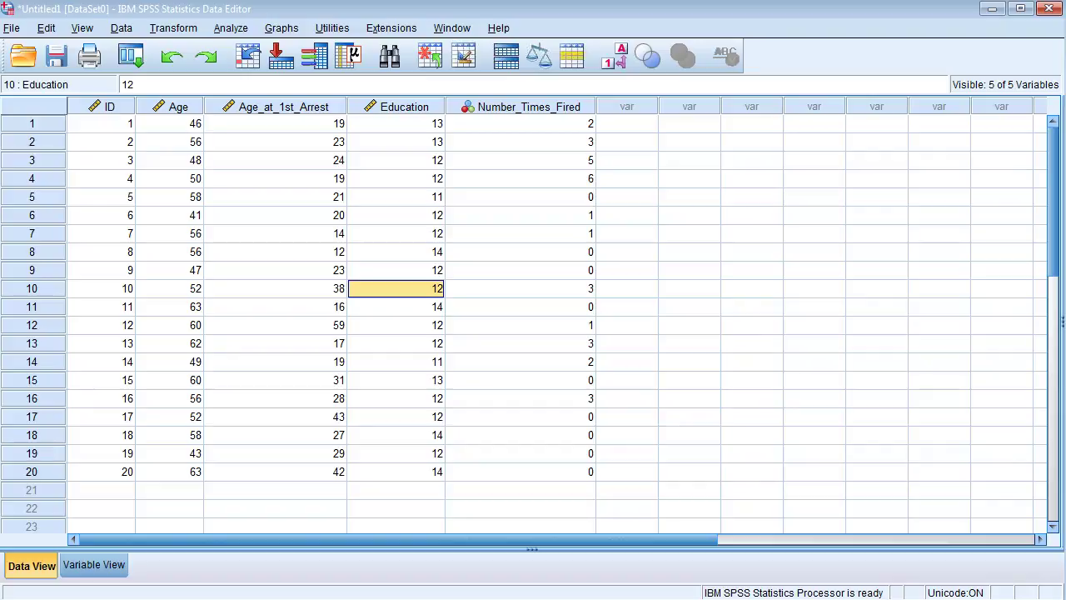
left_click(126, 132)
left_click_drag(129, 135, 591, 197)
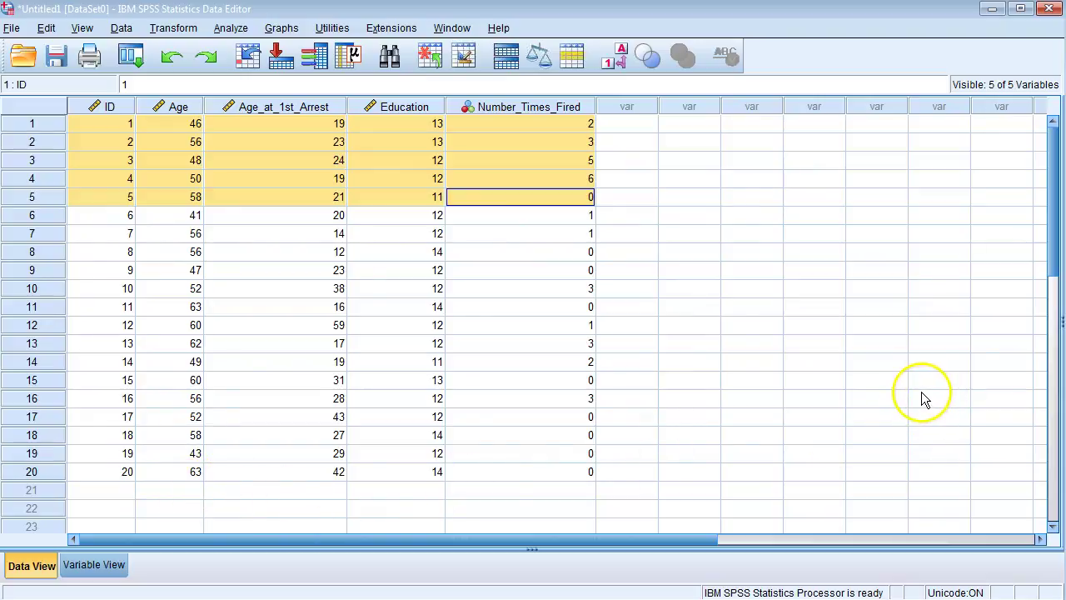
left_click(753, 342)
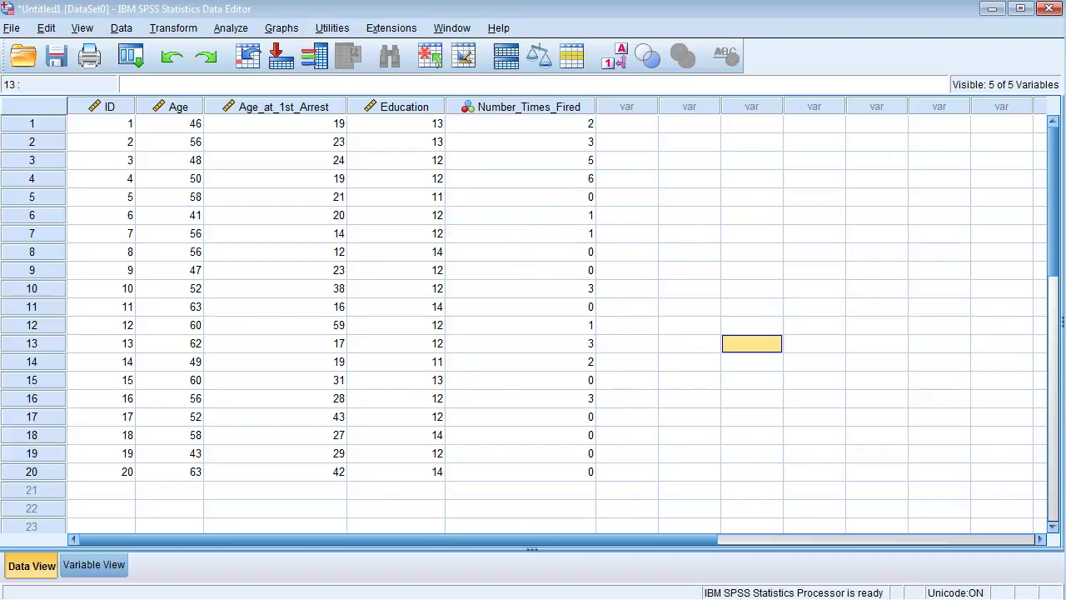
left_click(106, 565)
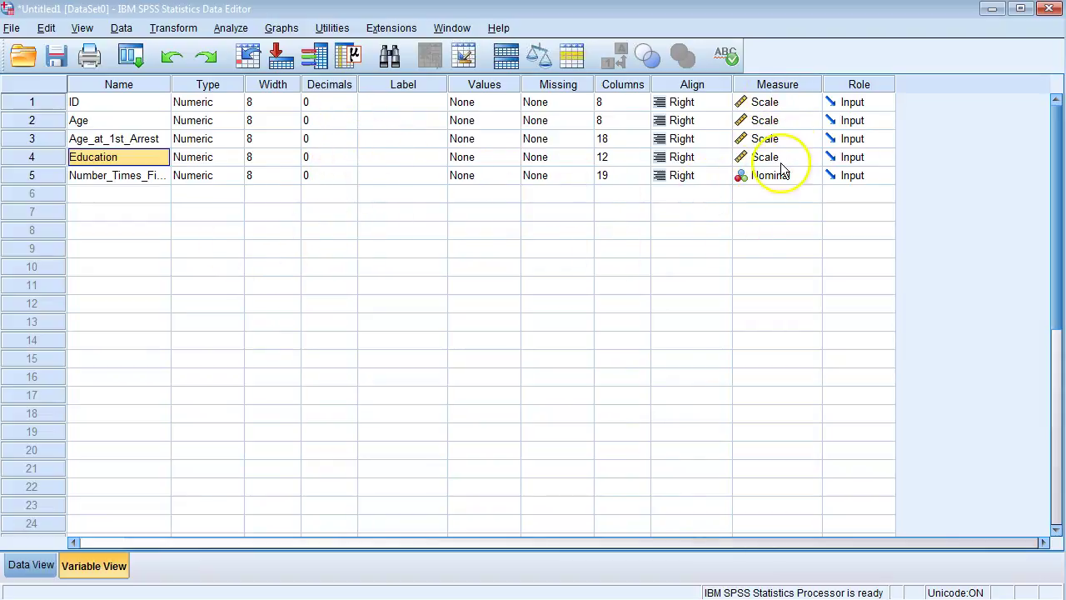
left_click(31, 566)
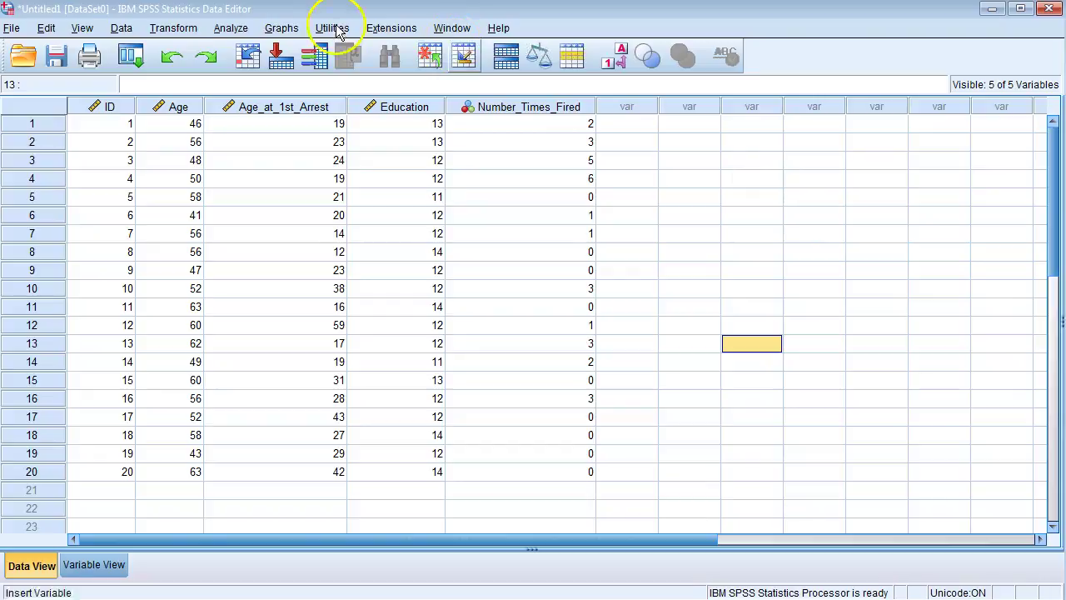
- Open the Frequencies analysis and remove Age from its list of variables to analyze
left_click(231, 29)
mouse_move(250, 70)
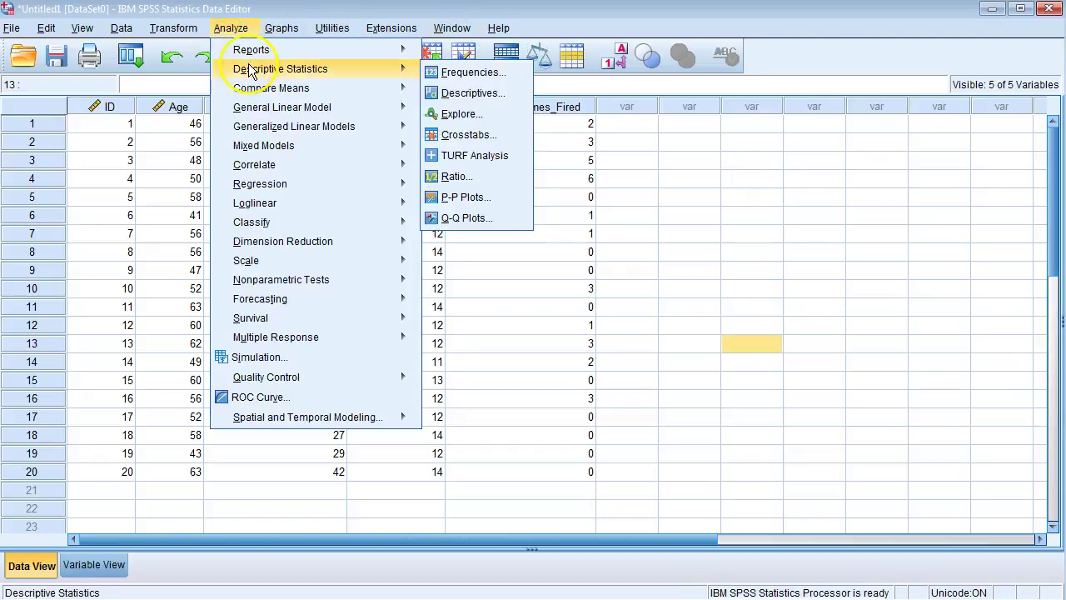
left_click(440, 70)
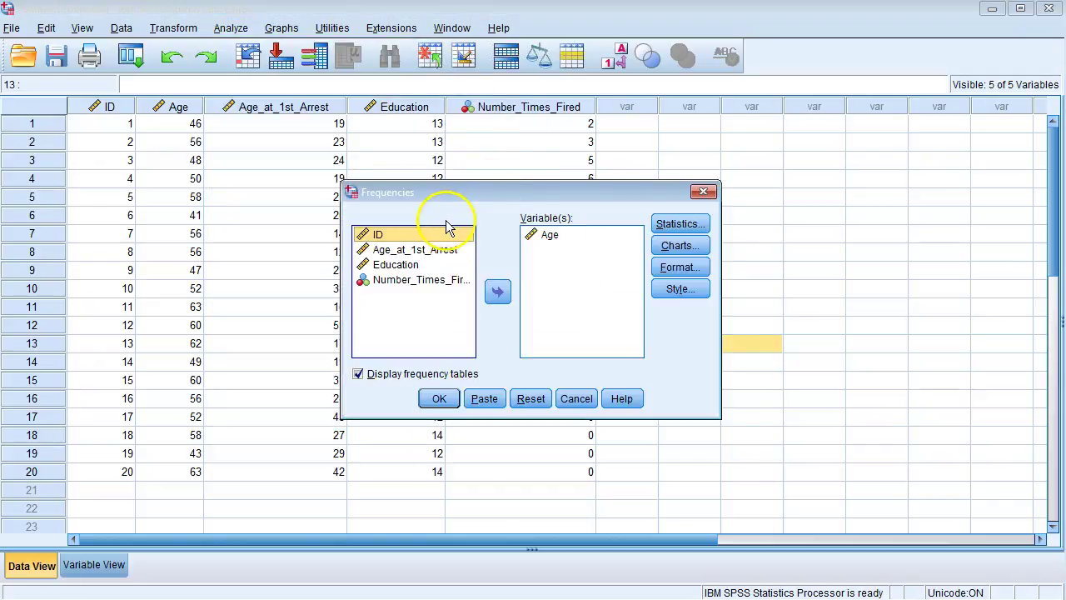
left_click(550, 236)
left_click(499, 290)
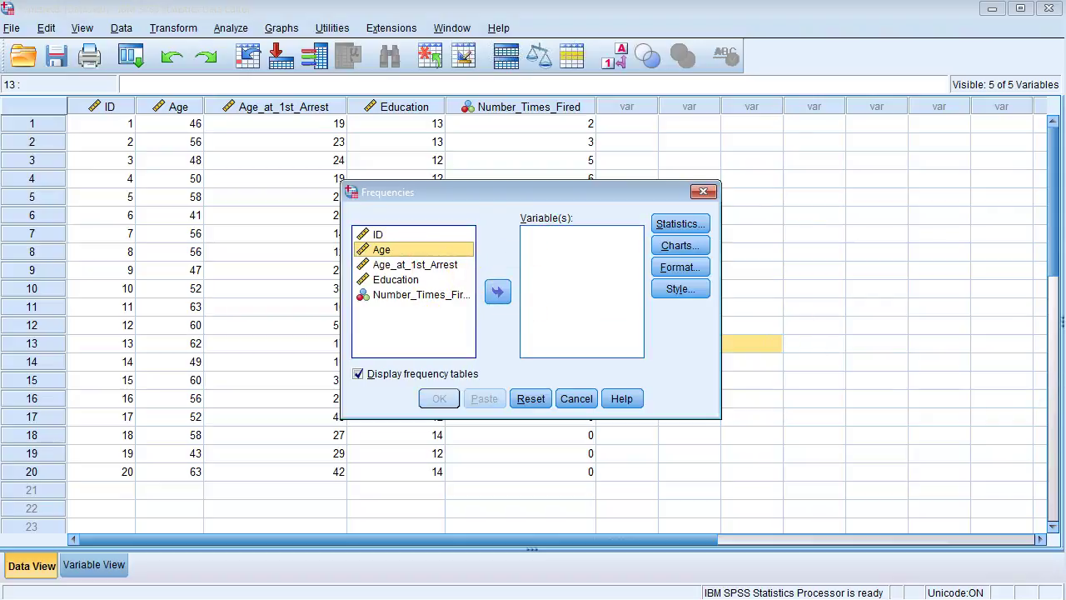
- Add Age, Age_at_1st_Arrest, Education and Number_Times_Fired as the variables of the Frequencies analysis
left_click(408, 253)
left_click(496, 291)
left_click(425, 251)
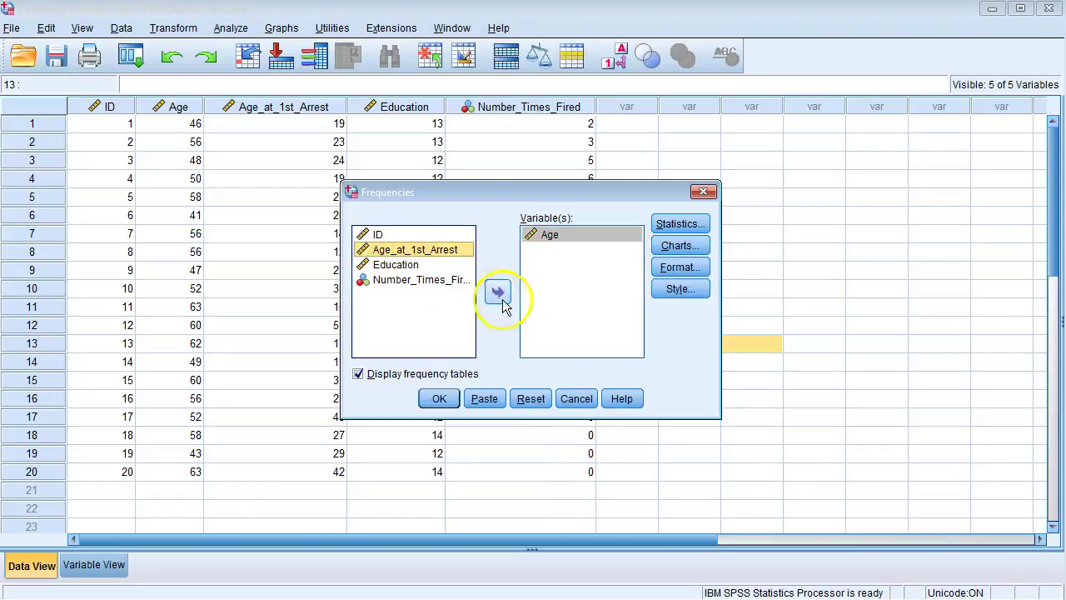
left_click(498, 291)
left_click(417, 249)
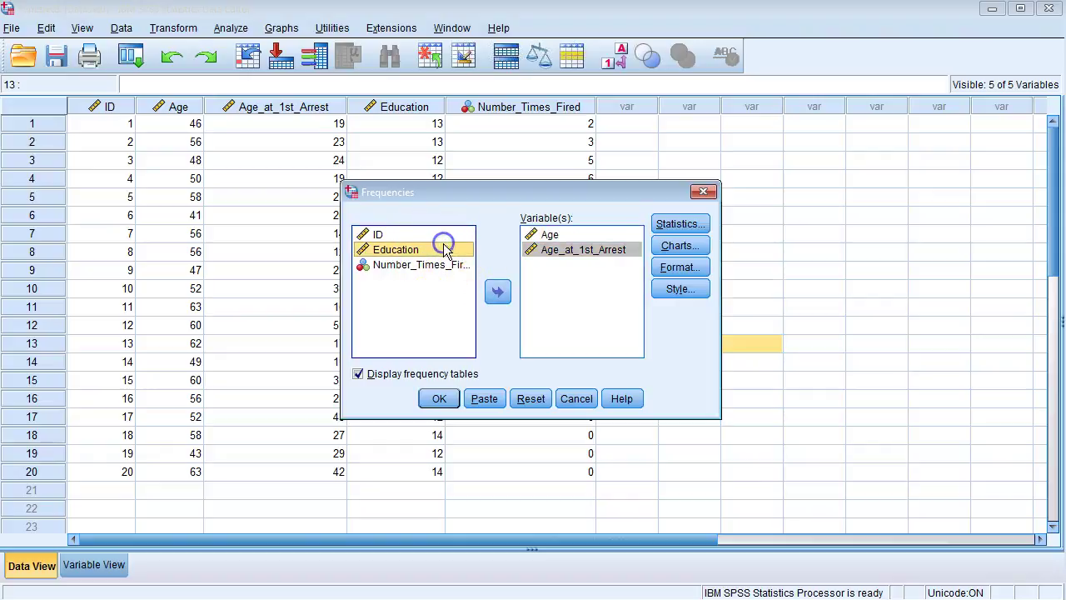
left_click(499, 293)
left_click(424, 249)
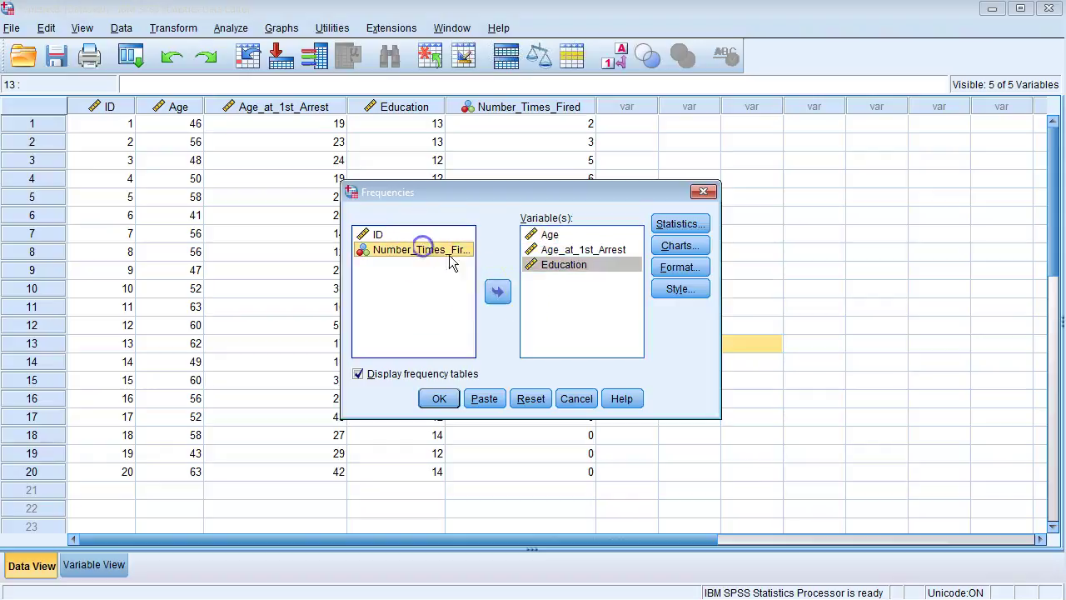
left_click(500, 292)
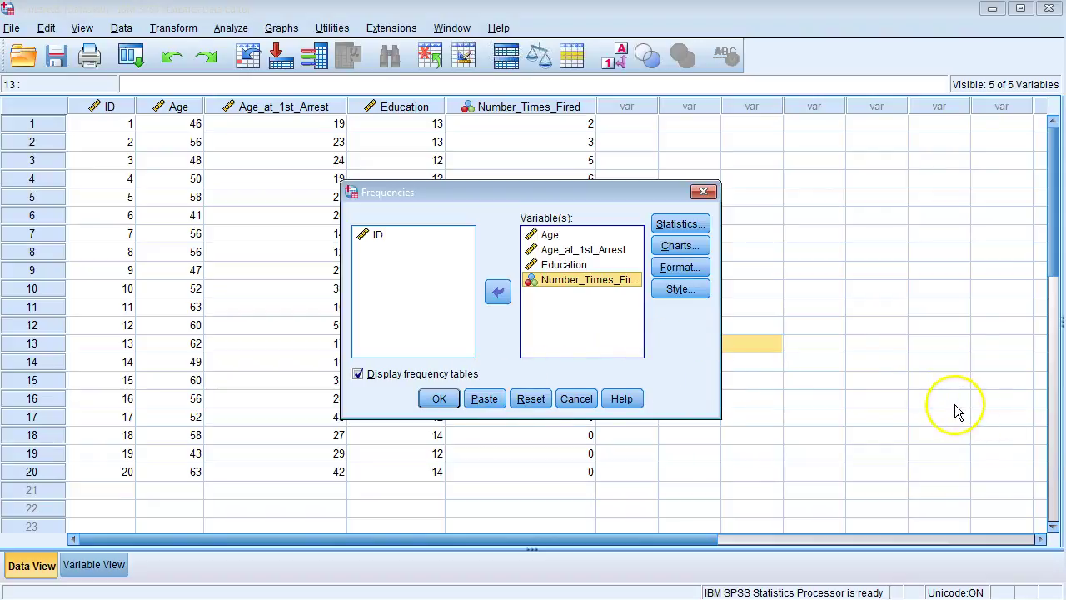
- Request skewness and kurtosis as the statistics of the Frequencies analysis
left_click(679, 226)
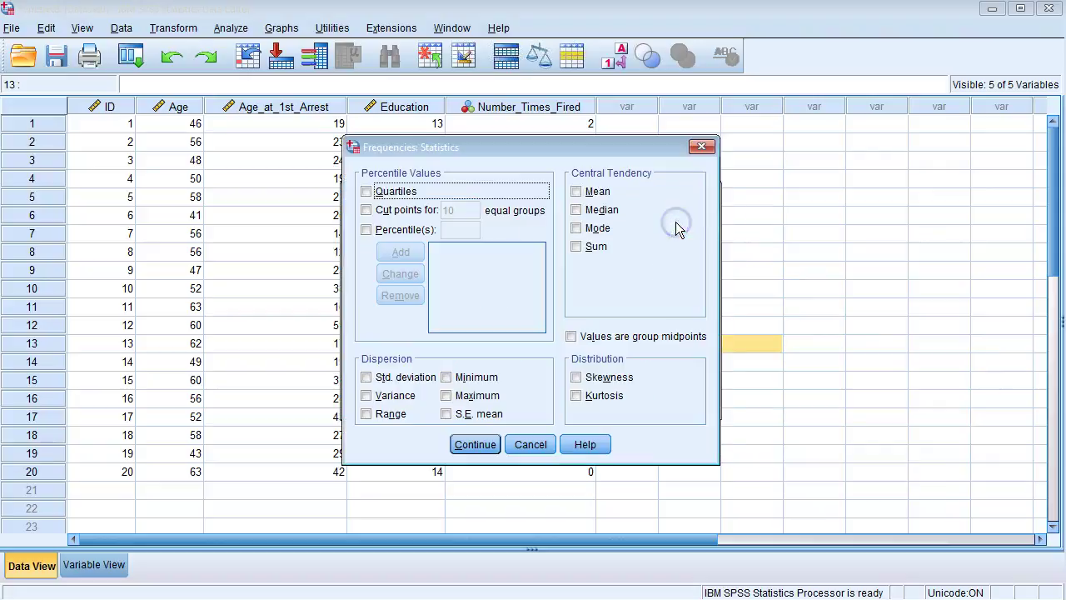
left_click(576, 377)
left_click(576, 395)
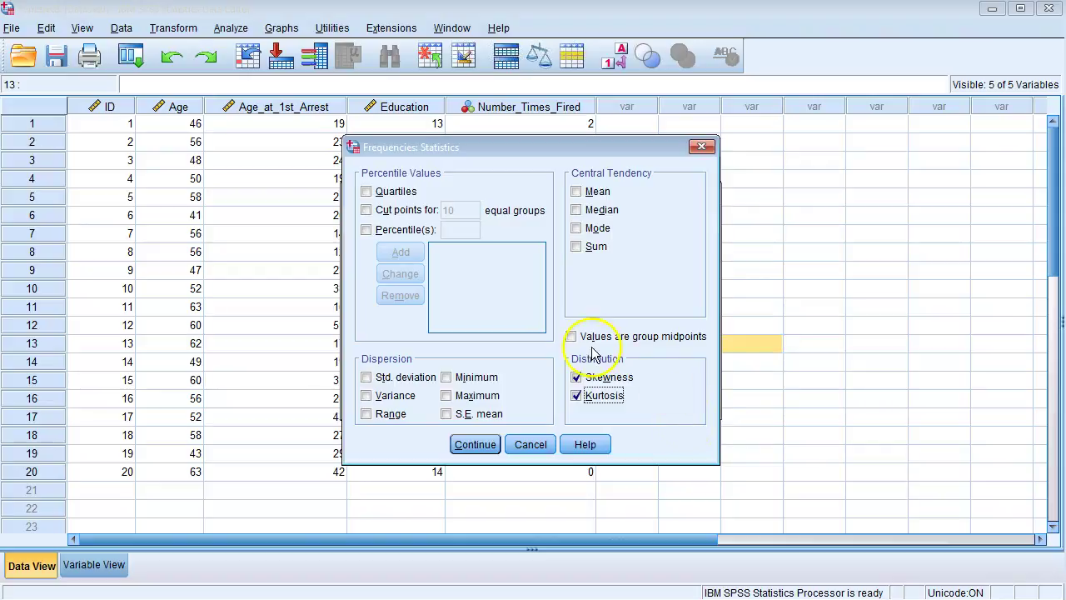
left_click(471, 445)
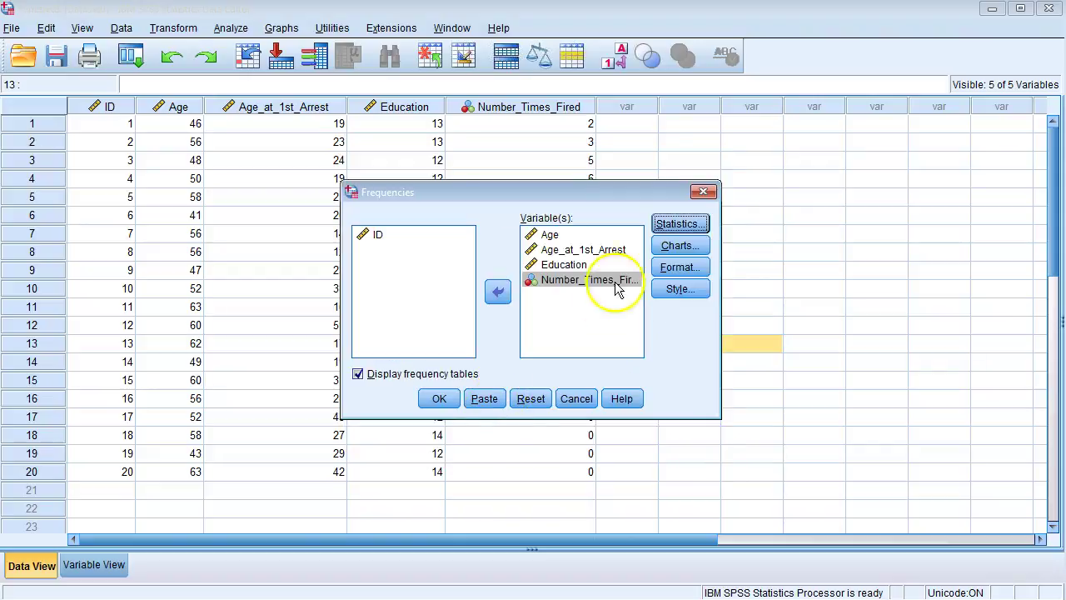
- Choose histograms as the chart type and run the Frequencies analysis
left_click(670, 247)
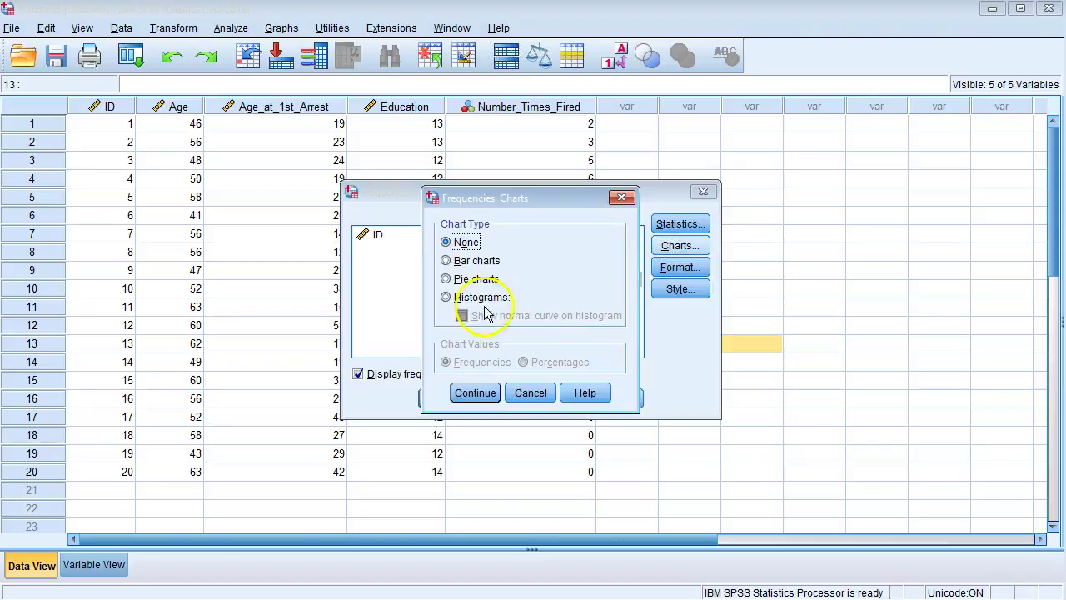
left_click(446, 297)
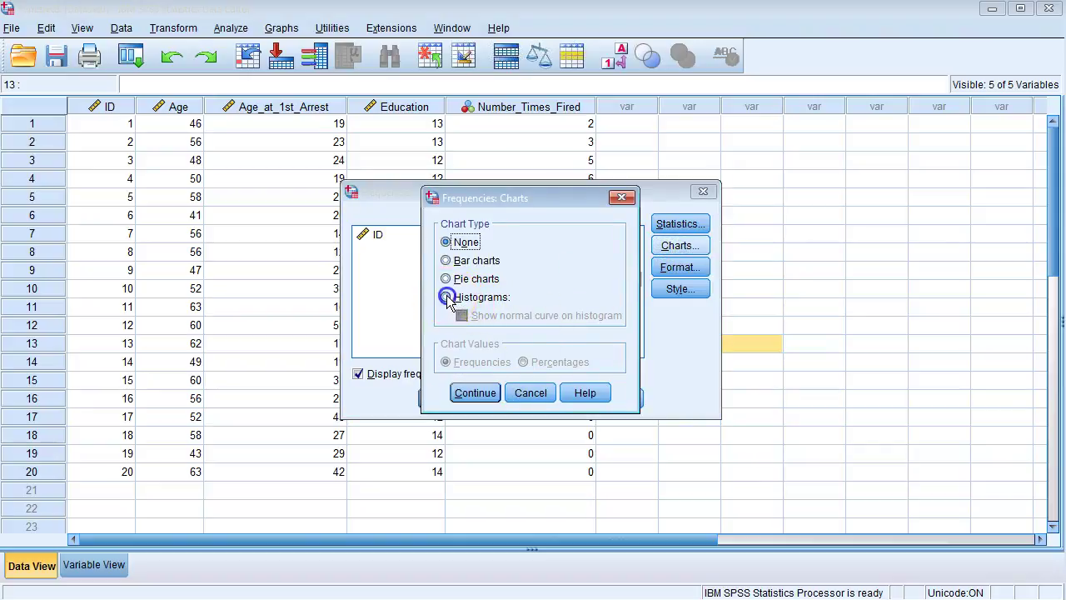
left_click(487, 392)
left_click(477, 394)
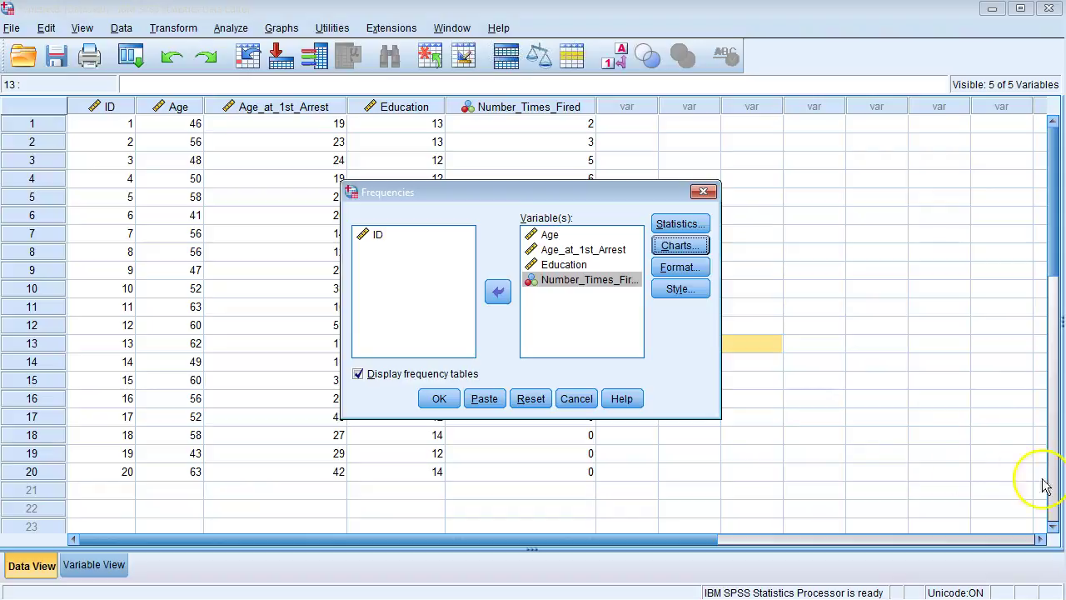
left_click(439, 399)
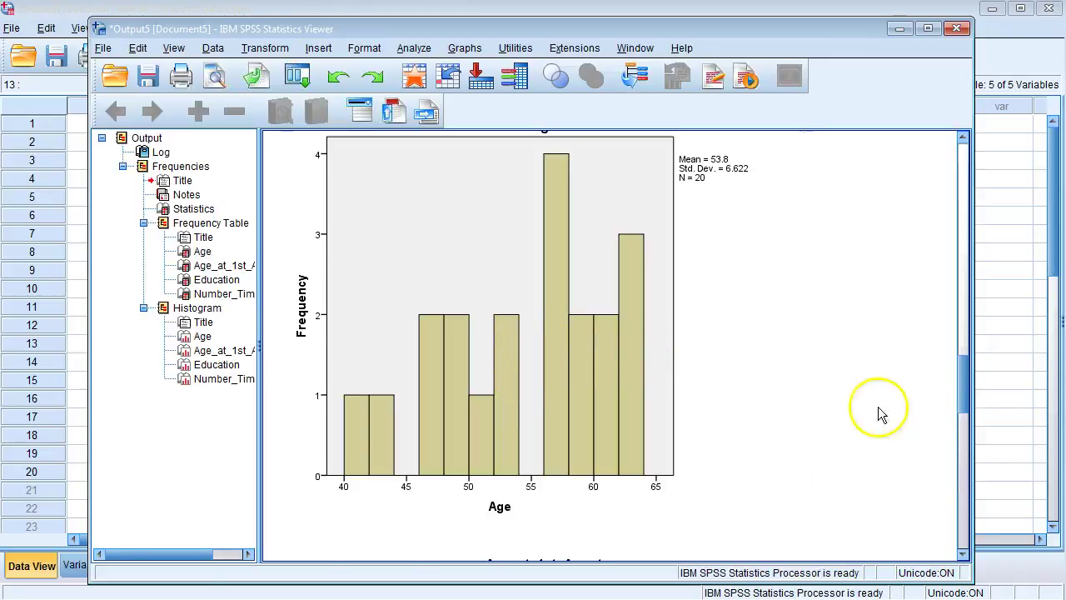
- Examine the skewness and kurtosis values and their standard errors for all four variables in the Statistics table of the output
scroll(951, 301, "up", 3)
scroll(951, 302, "up", 15)
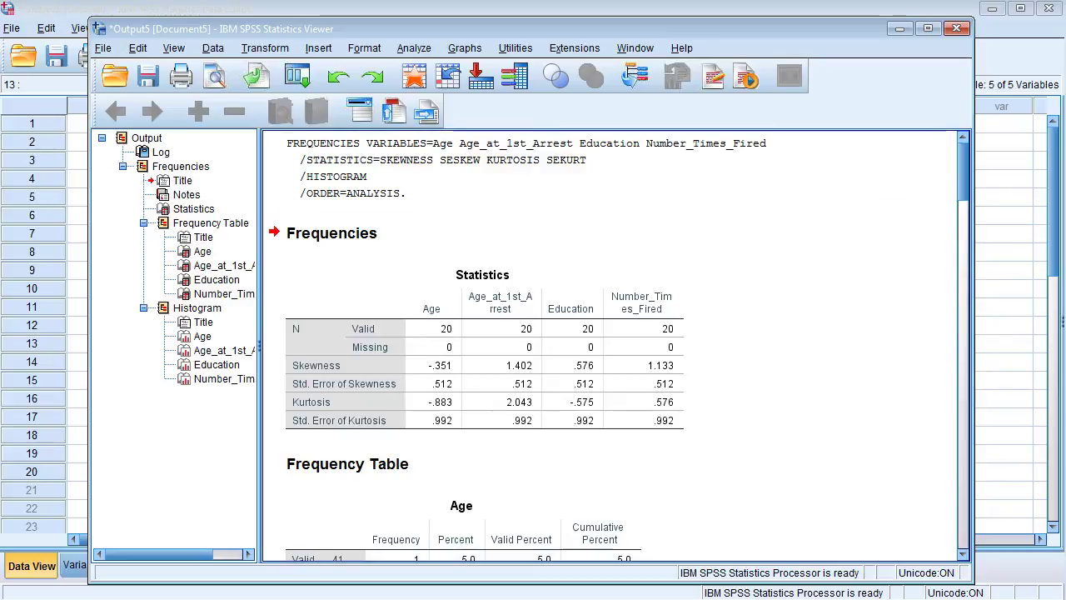
left_click(426, 360)
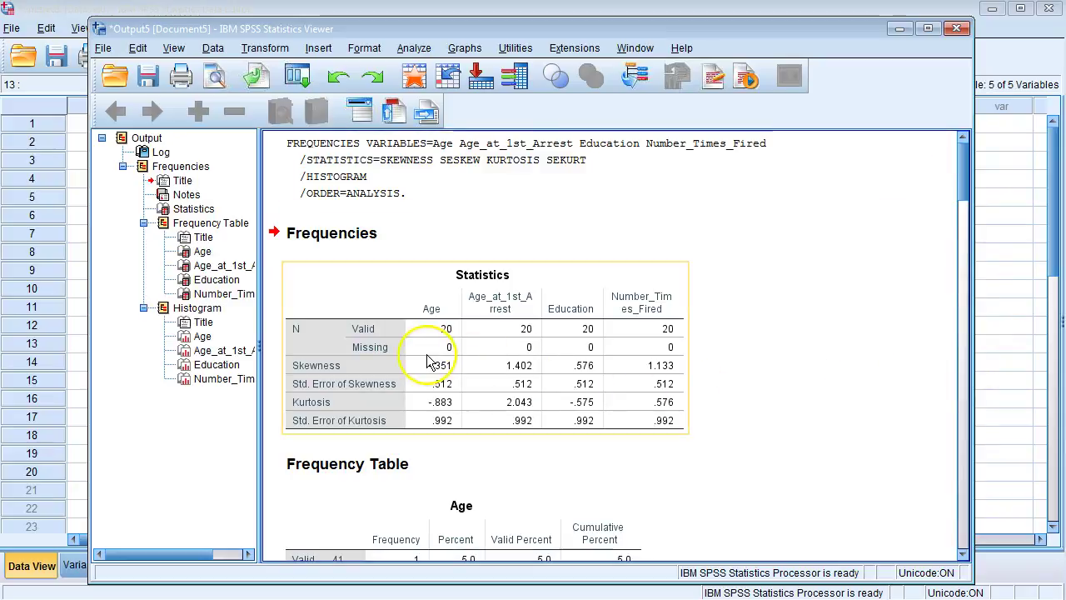
left_click(428, 361)
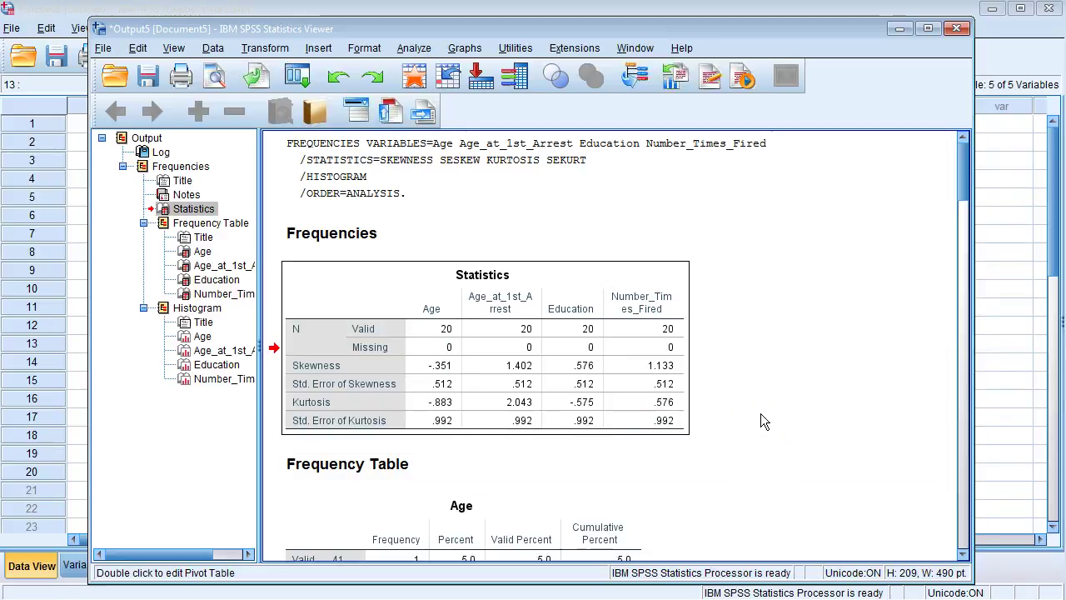
scroll(760, 413, "down", 2)
scroll(761, 412, "up", 1)
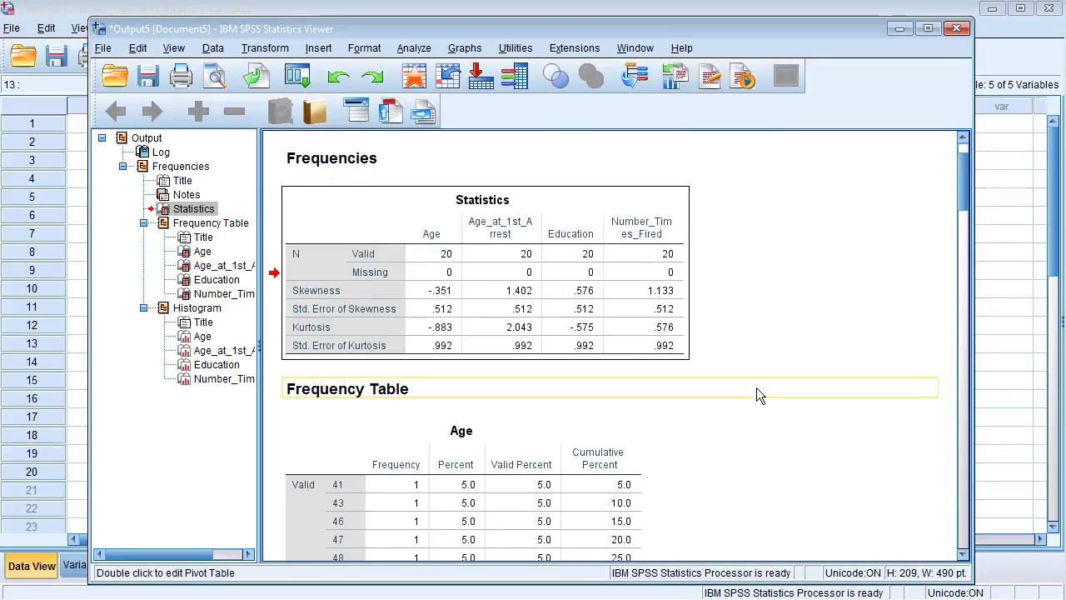
left_click(742, 365)
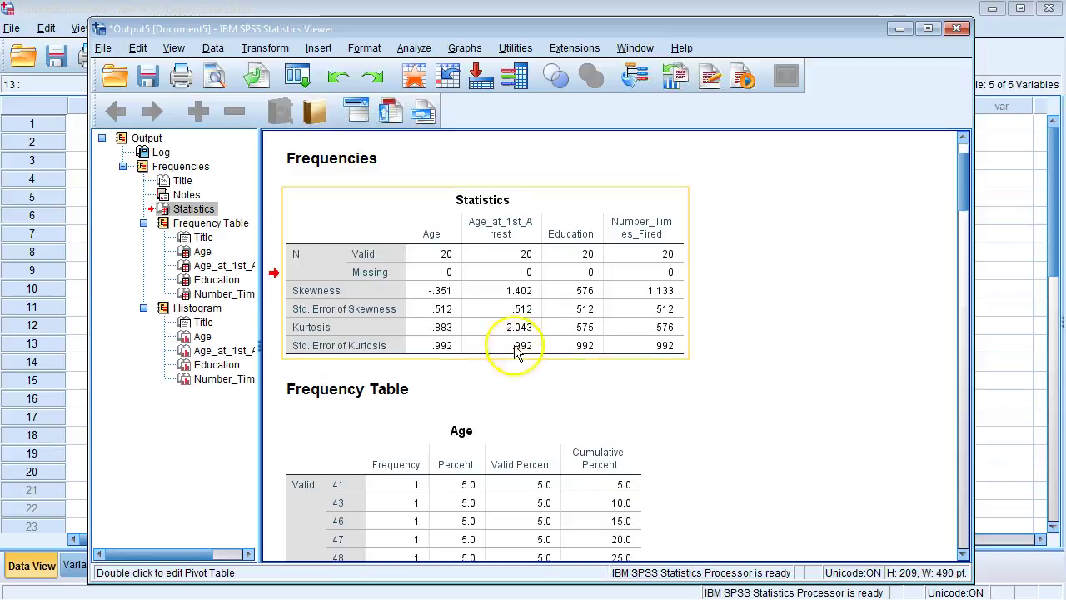
- Review the frequency tables for Age, Age_at_1st_Arrest, Education and Number_Times_Fired
scroll(706, 437, "down", 3)
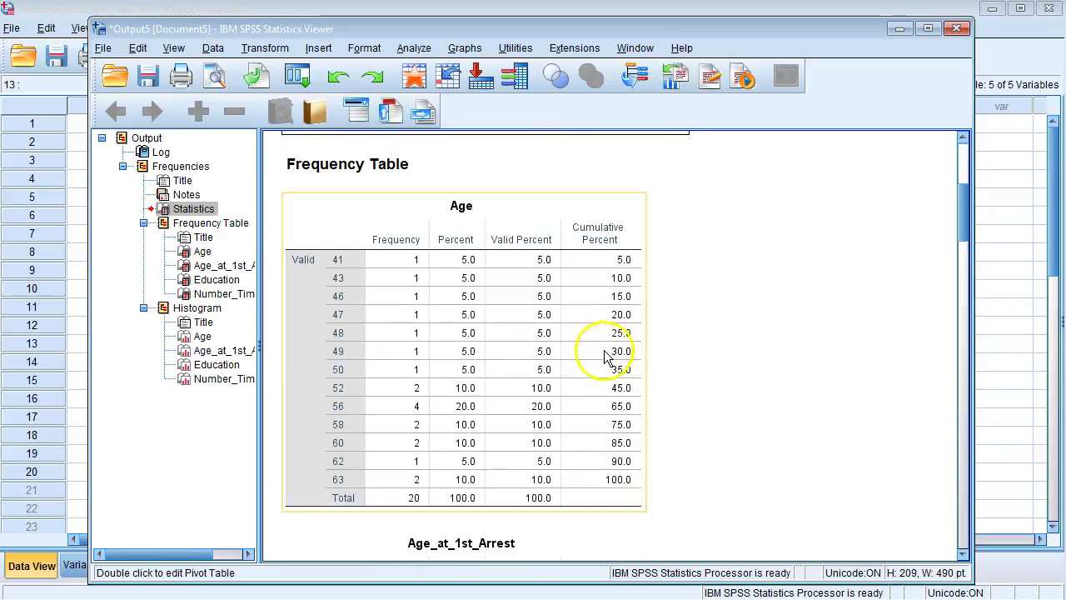
left_click(580, 396)
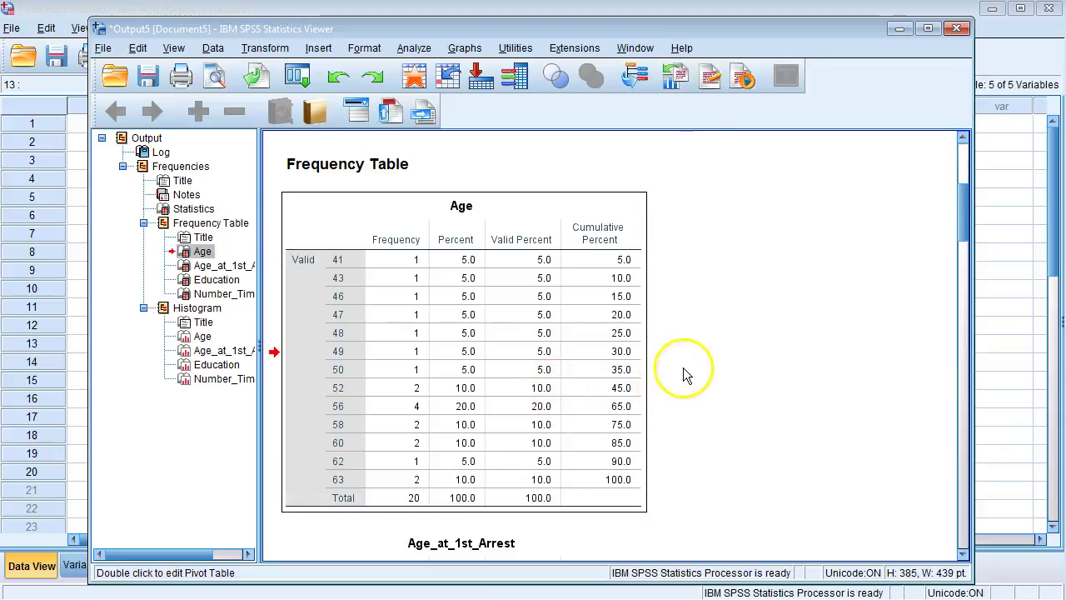
scroll(767, 388, "down", 2)
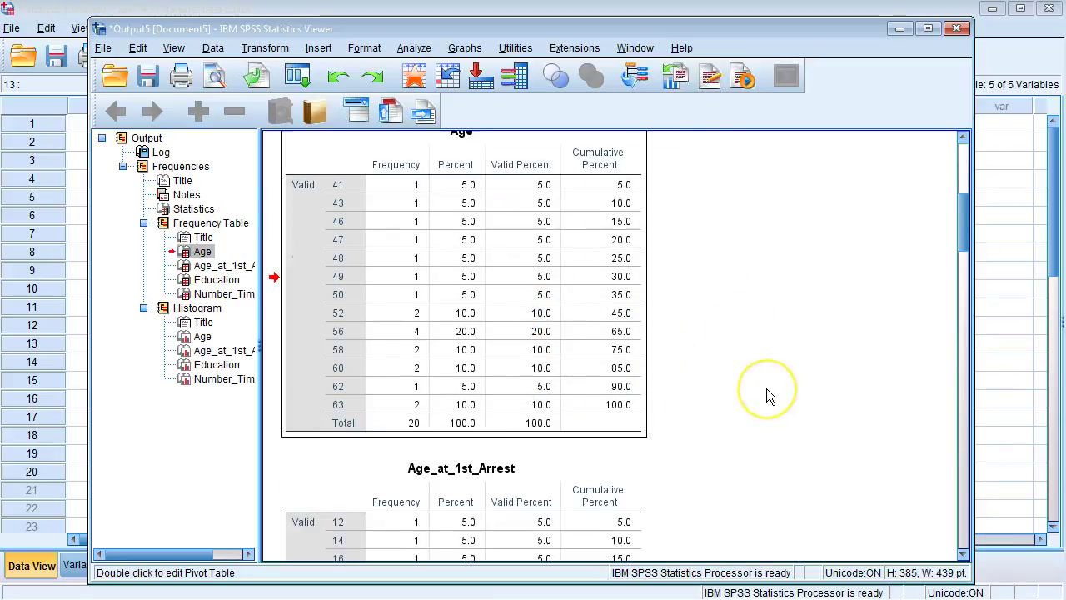
scroll(766, 388, "down", 1)
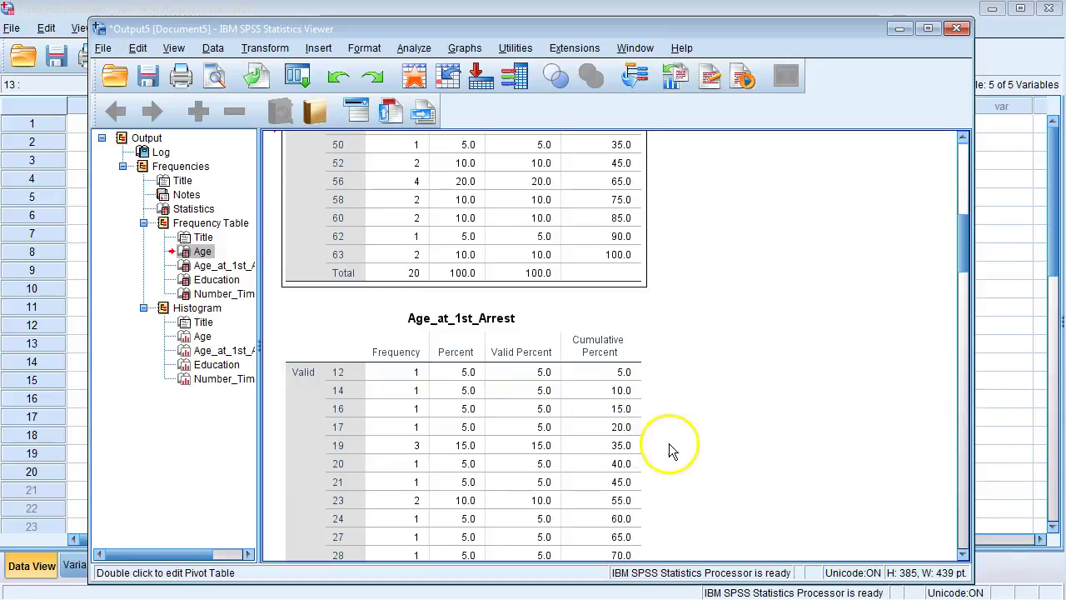
scroll(716, 433, "down", 2)
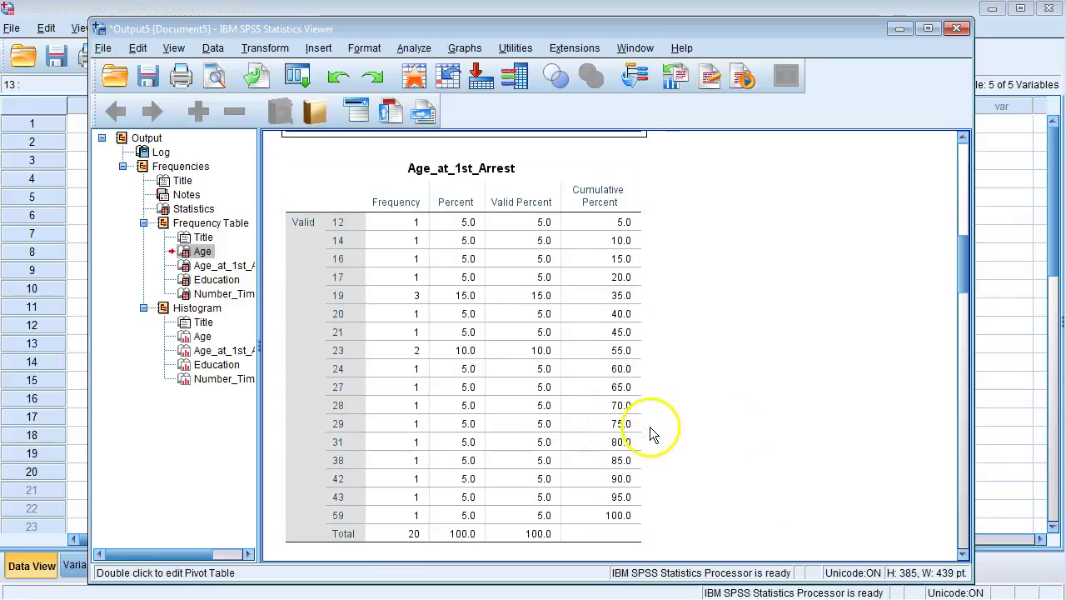
scroll(816, 388, "down", 4)
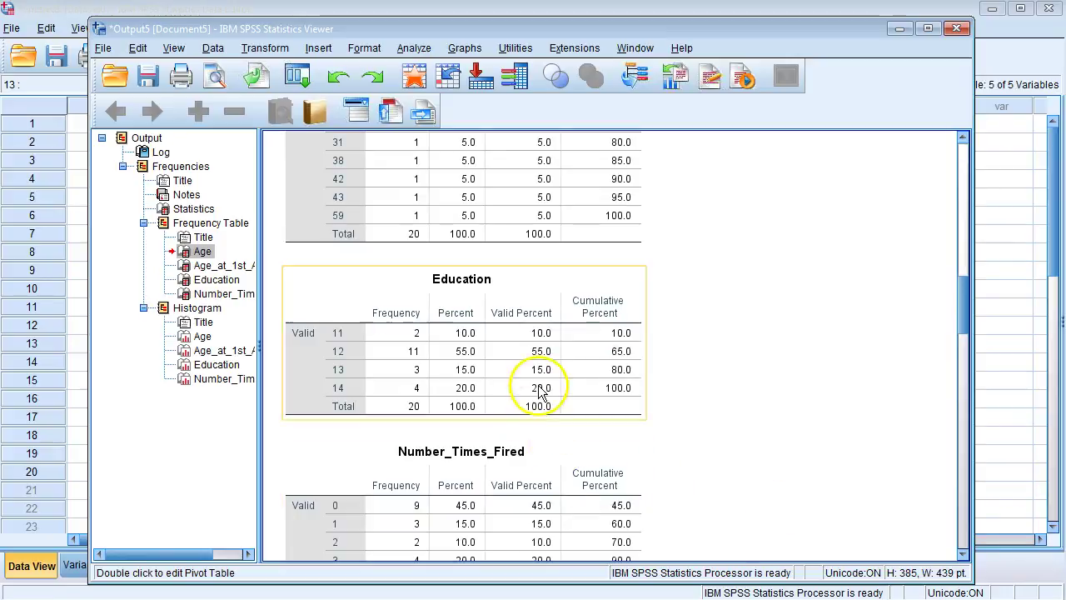
scroll(667, 399, "down", 2)
scroll(756, 407, "down", 3)
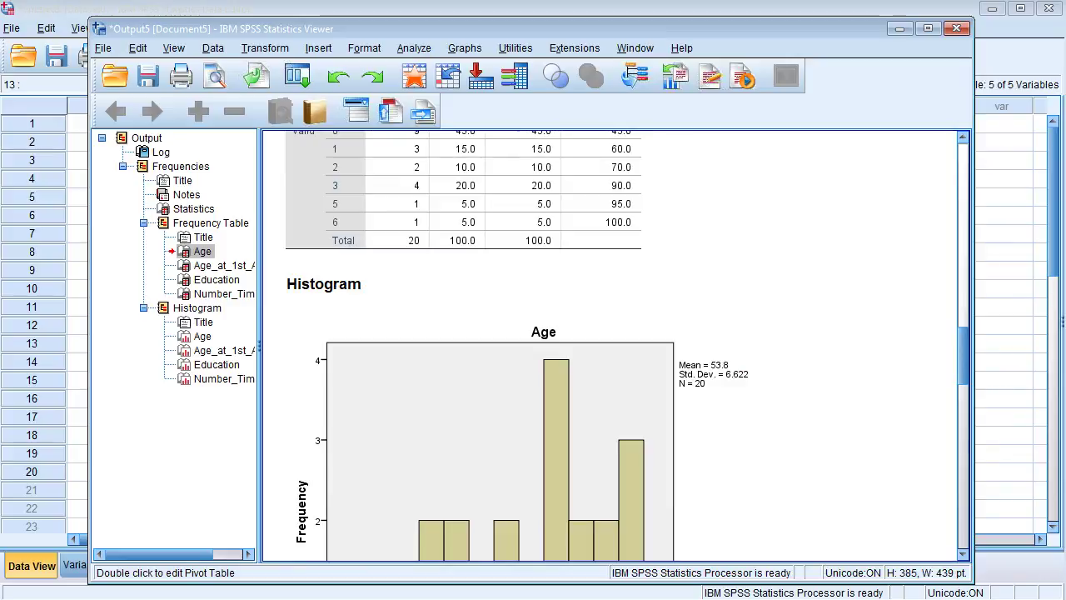
- Examine the histograms of Age, Age_at_1st_Arrest, Education and Number_Times_Fired to judge the shape of each distribution
scroll(885, 400, "down", 8)
scroll(834, 385, "down", 2)
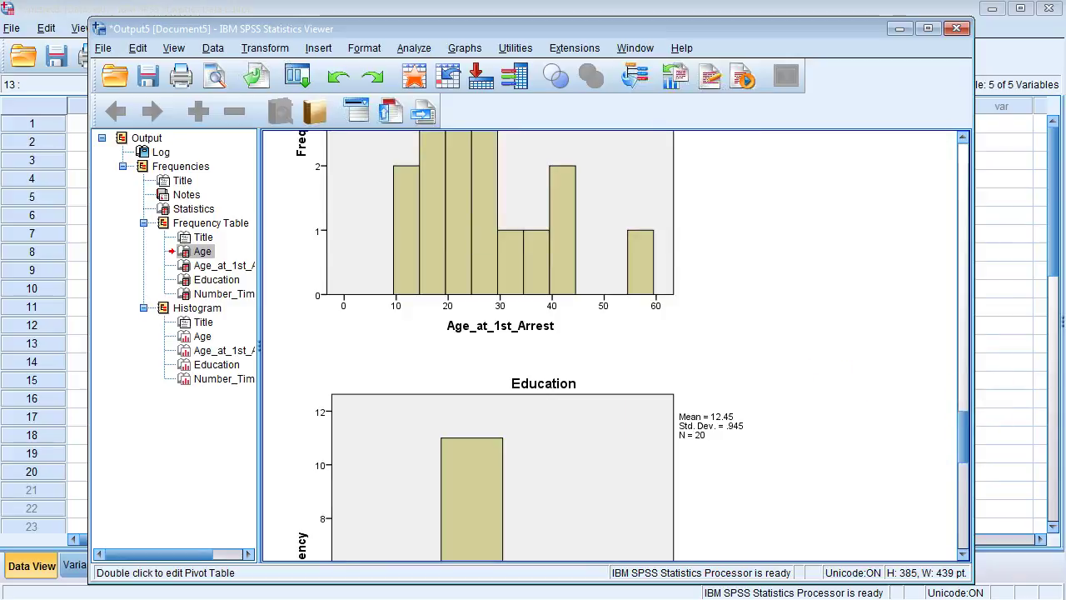
scroll(872, 330, "down", 4)
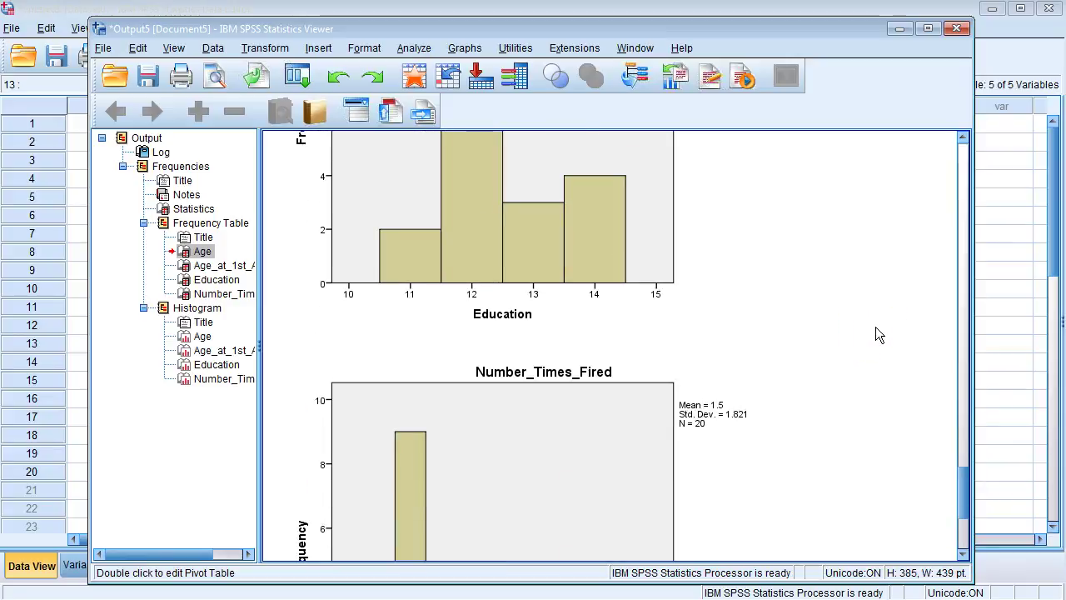
scroll(876, 331, "up", 4)
left_click(543, 435)
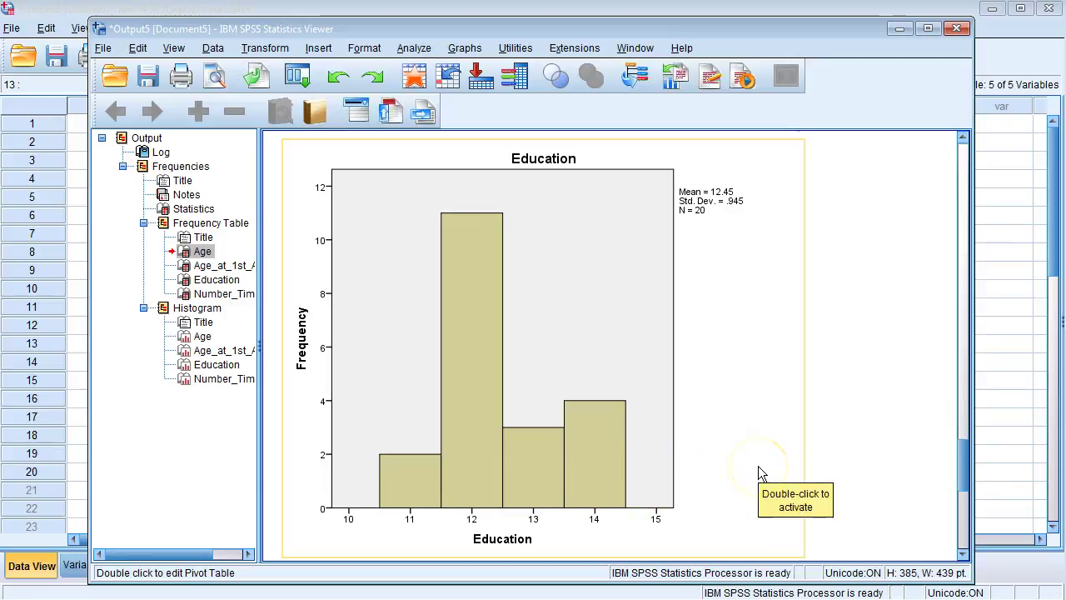
scroll(852, 425, "down", 8)
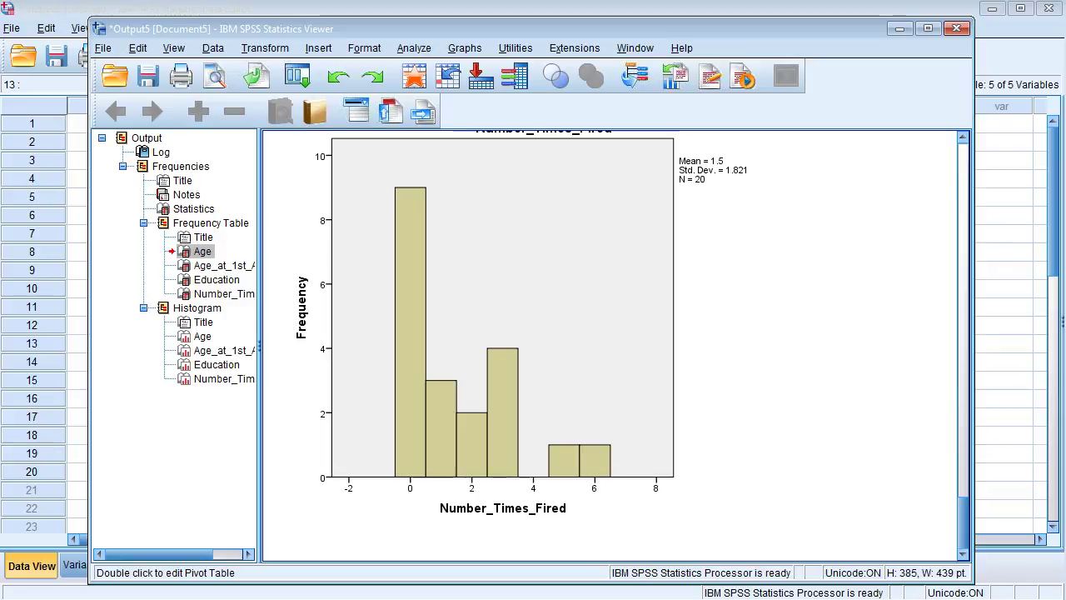
left_click(719, 412)
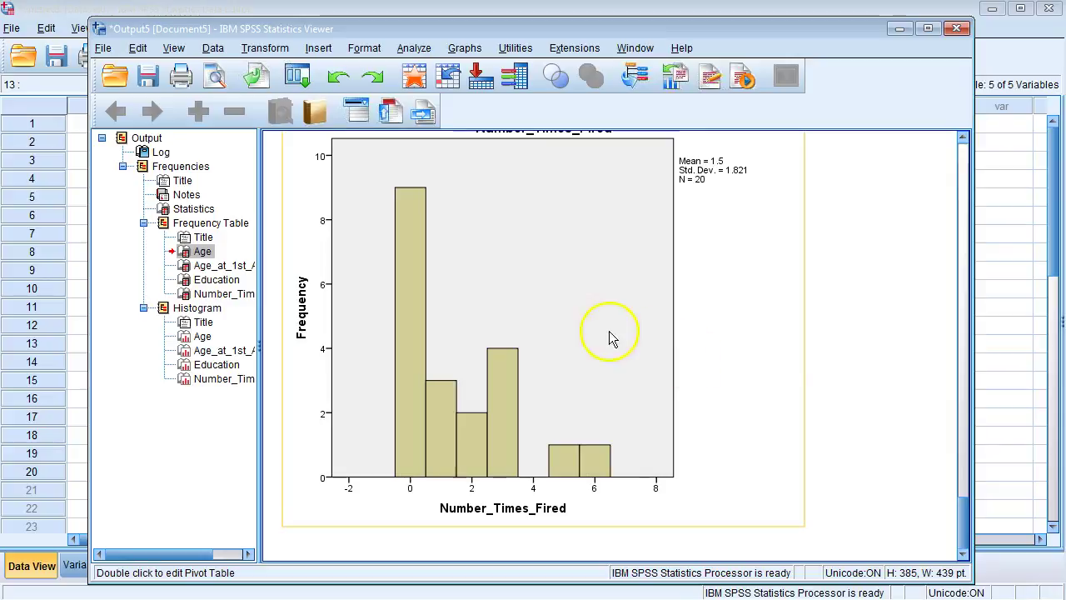
left_click(843, 341)
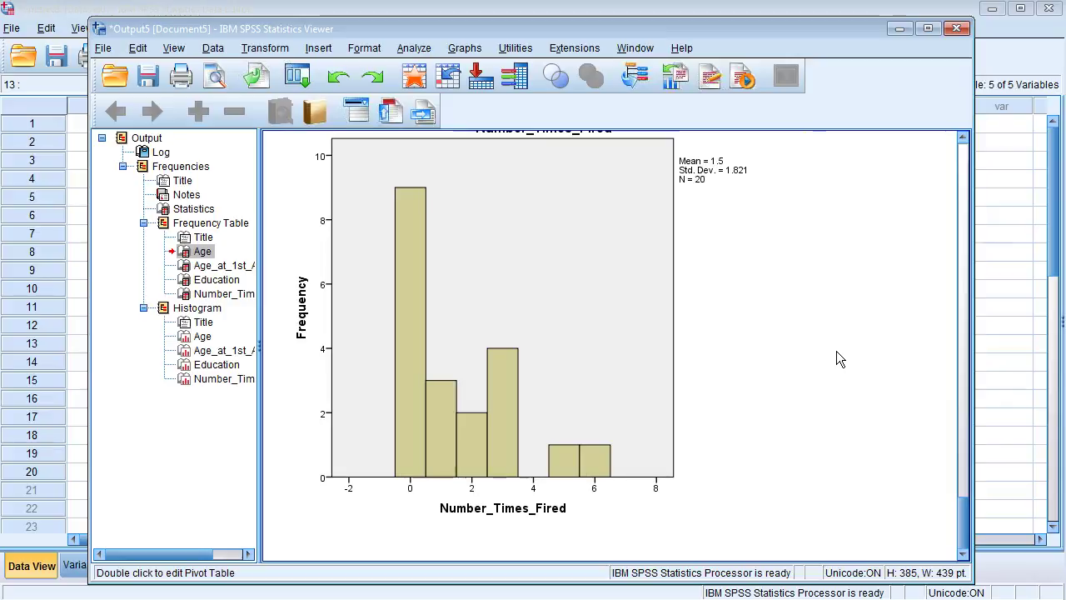
left_click(821, 364)
left_click(357, 571)
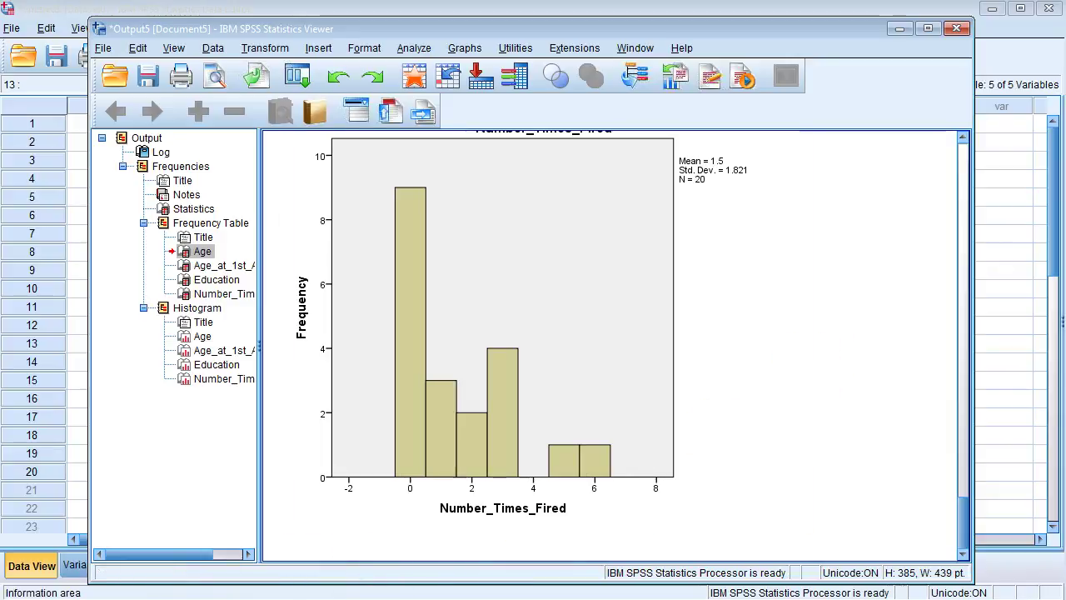